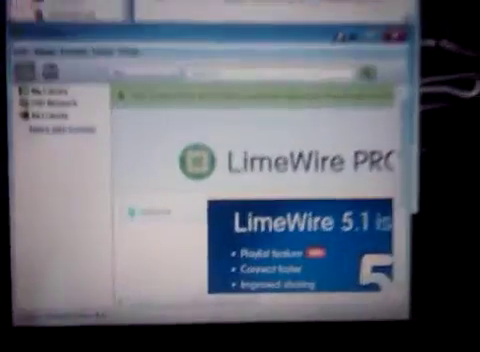
Step: Close LimeWire with Alt+F4 to reveal the Libraries window
{"action": "key", "text": "alt+F4"}
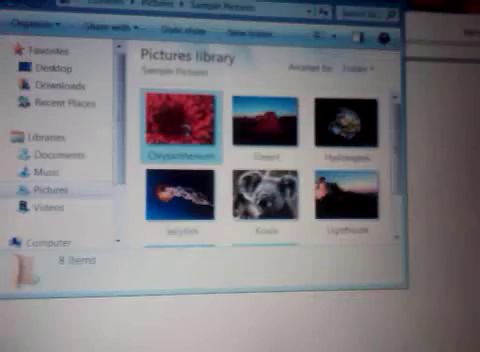
Step: Open the Chrysanthemum sample picture in Windows Photo Viewer
{"action": "left_click", "coordinate": [185, 128]}
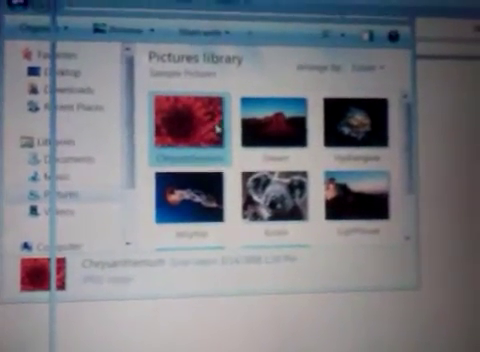
{"action": "double_click", "coordinate": [215, 125]}
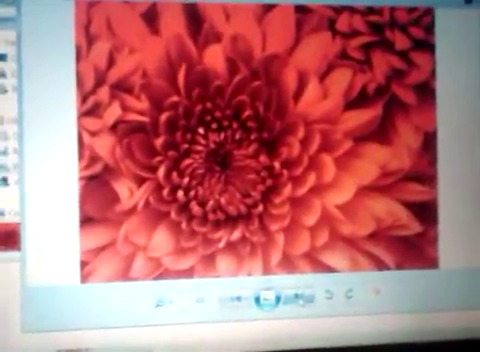
Step: Advance through Hydrangeas, Jellyfish, Koala and Penguins back to Chrysanthemum
{"action": "key", "text": "Right"}
{"action": "key", "text": "Right"}
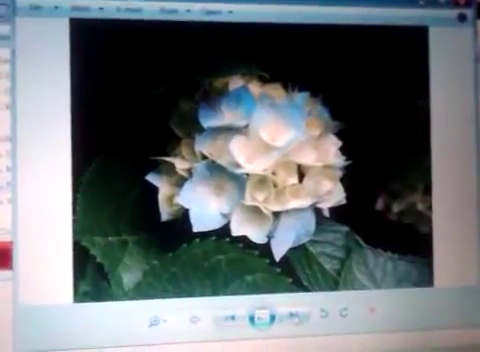
{"action": "key", "text": "Right"}
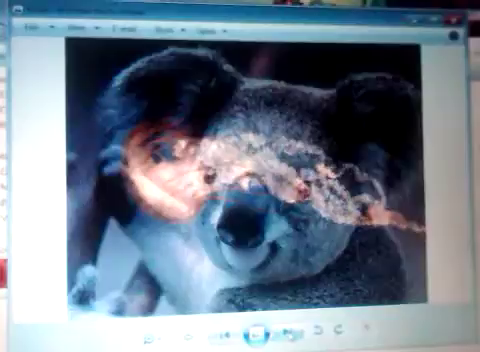
{"action": "key", "text": "Right"}
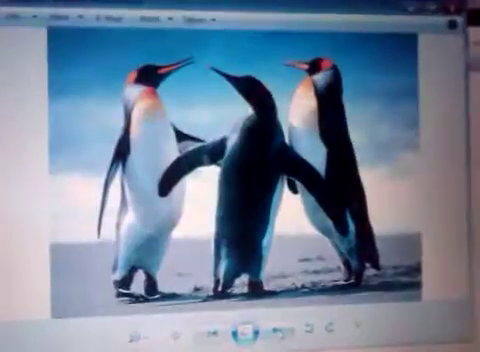
{"action": "key", "text": "Right"}
{"action": "key", "text": "Right"}
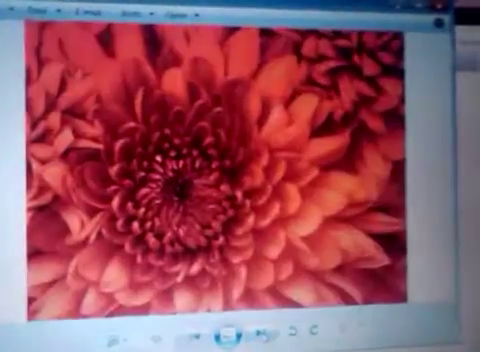